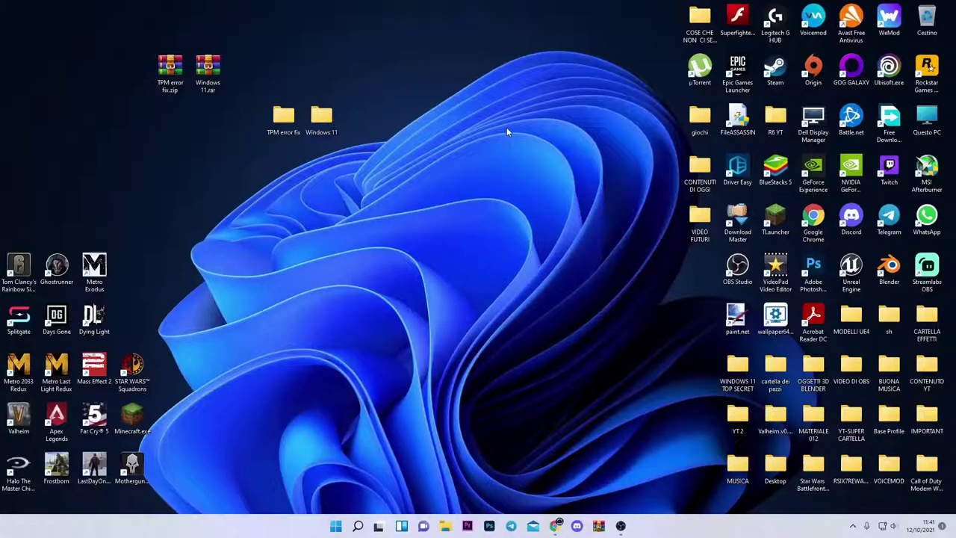
left_click(208, 70)
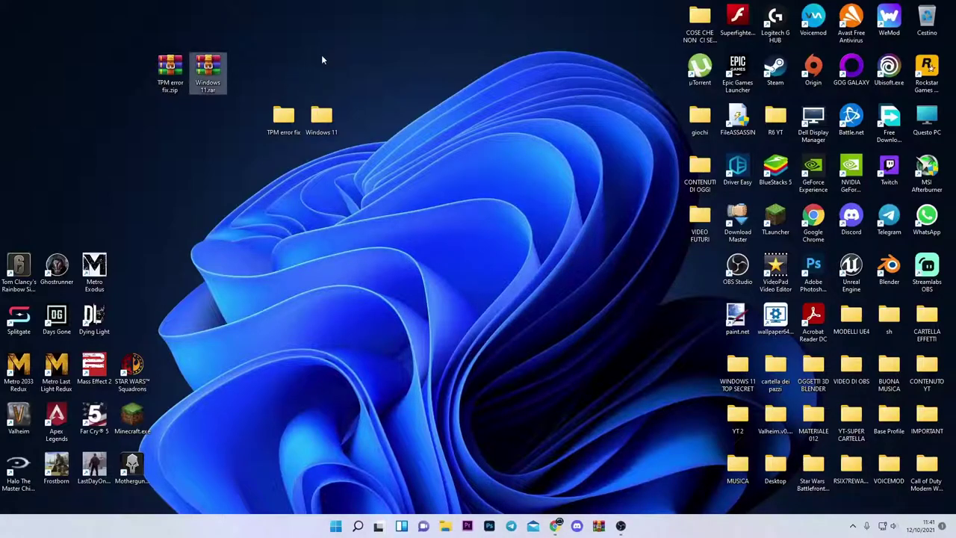
mouse_move(200, 68)
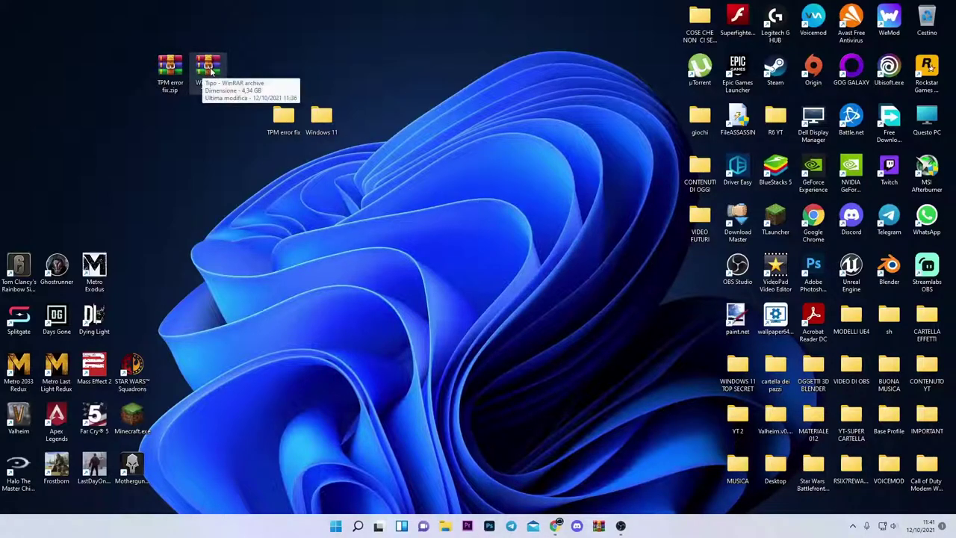
left_click(168, 67)
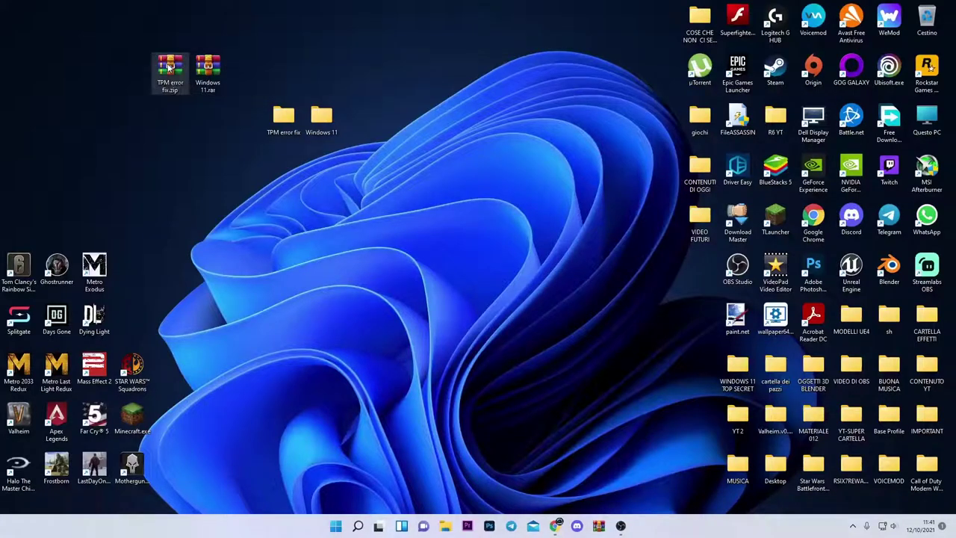
left_click(291, 62)
Copy all the setup files and folders from the inner Windows 11 folder of the desktop's Windows 11 folder
double_click(322, 116)
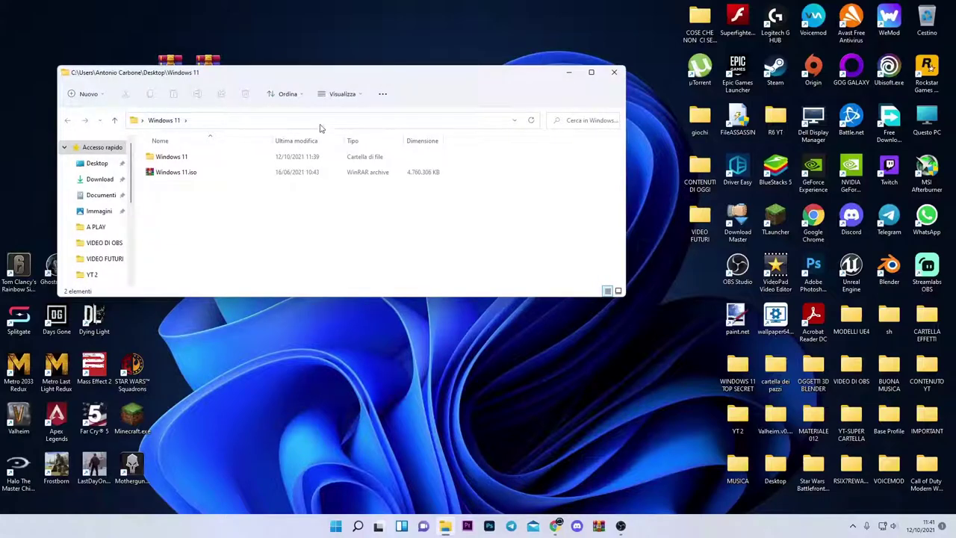
left_click(594, 71)
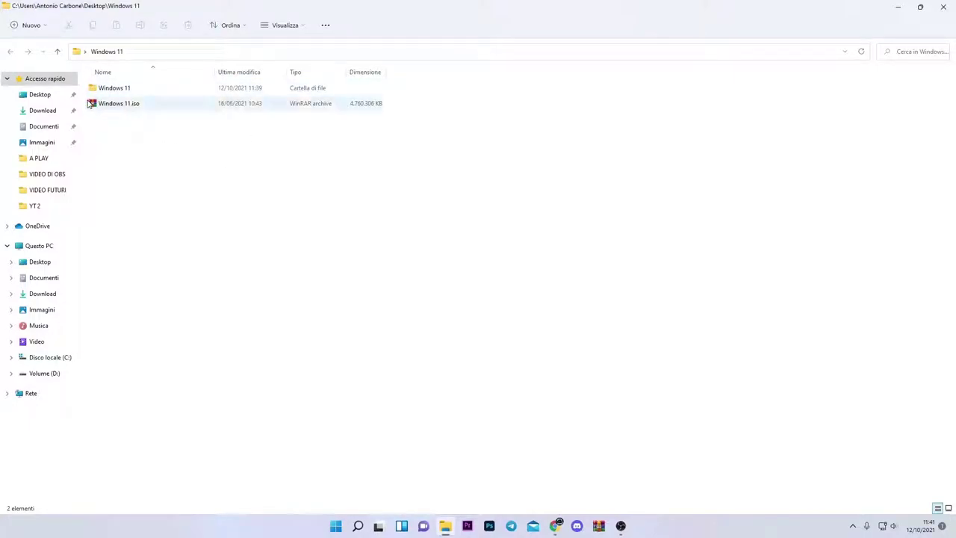
left_click(136, 105)
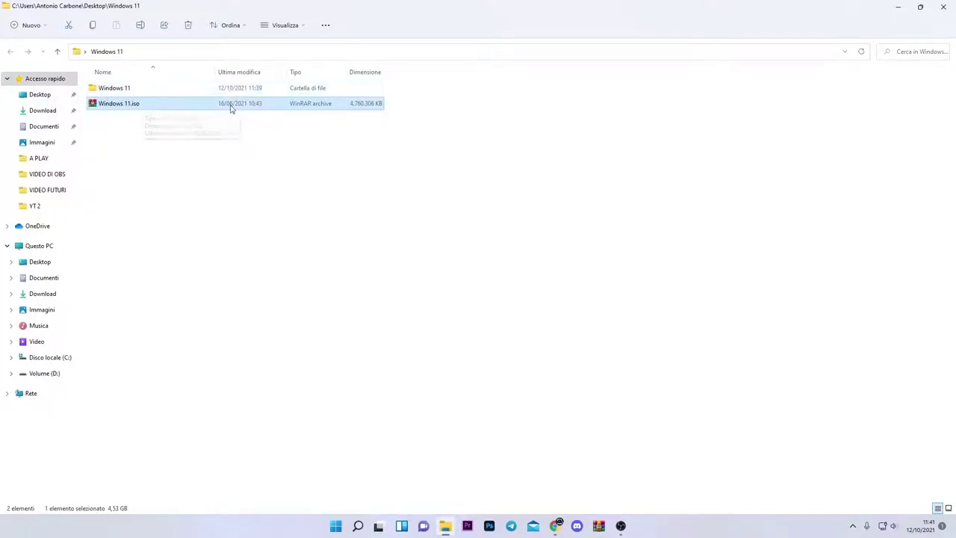
double_click(123, 88)
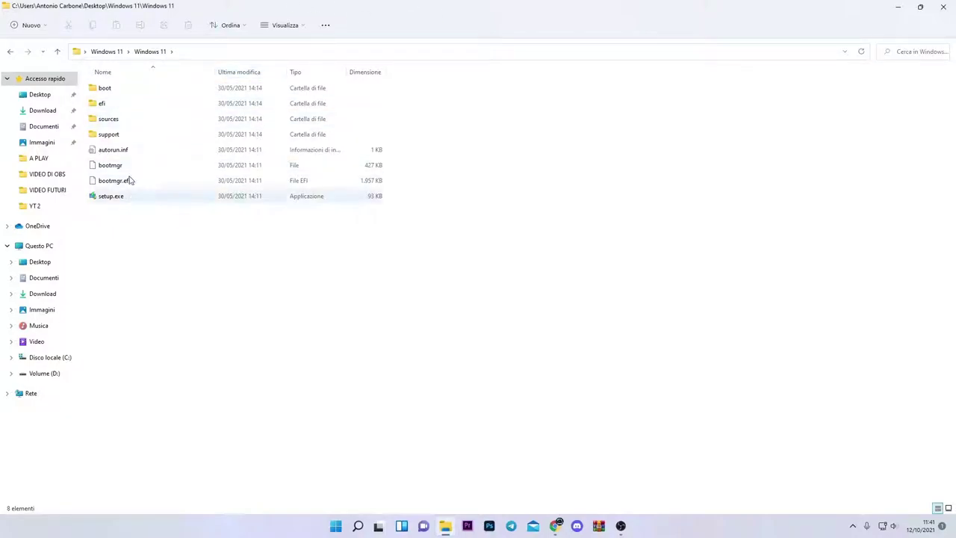
left_click_drag(140, 207, 106, 85)
key("ctrl+c")
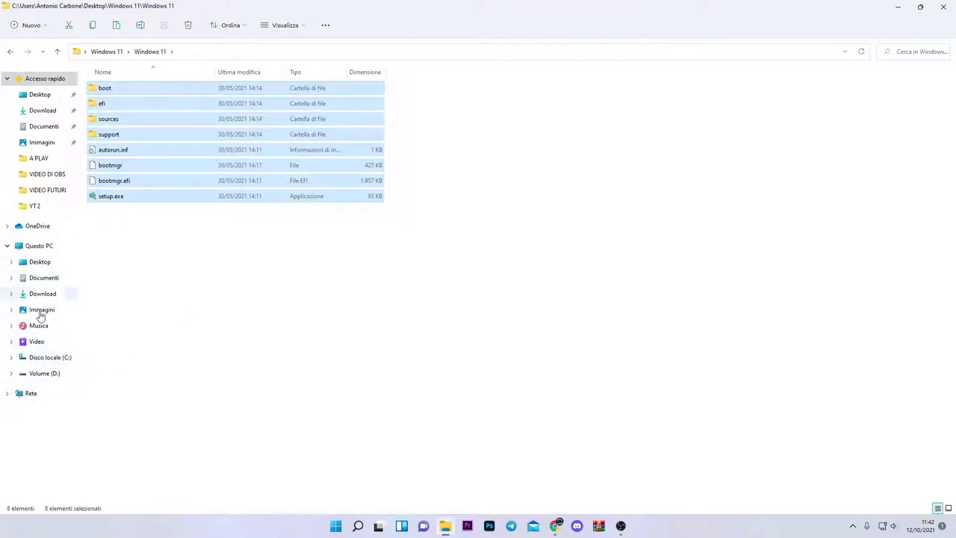
Create a folder named "Windows 11" in the root of Disco locale (C:) and paste the copied setup files into it
left_click(43, 359)
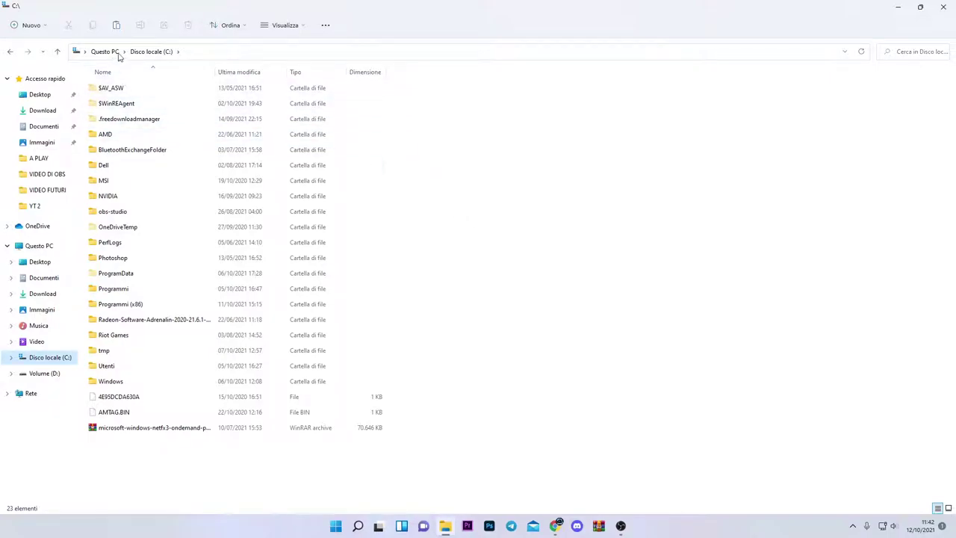
key("ctrl+shift+n")
key("Caps_Lock")
type("Windows 11")
key("Return")
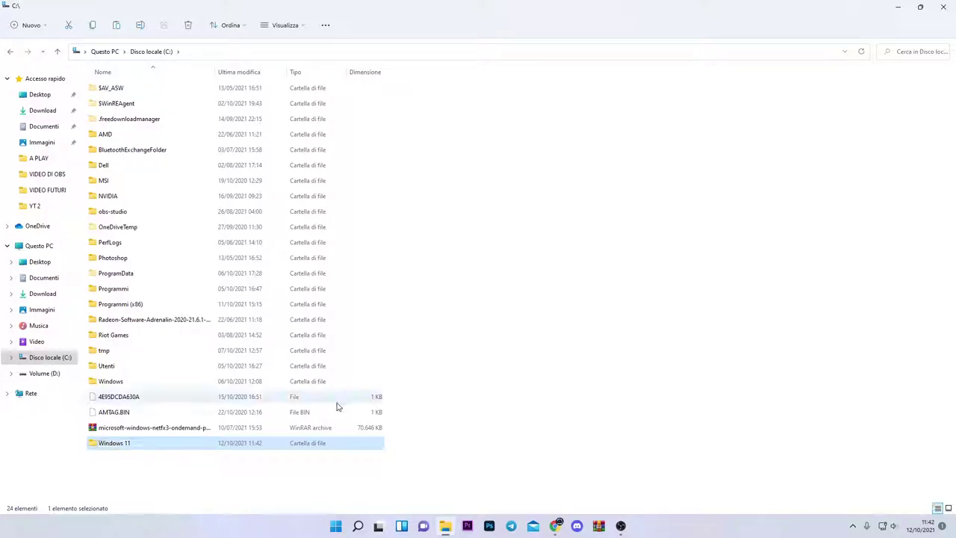
double_click(207, 443)
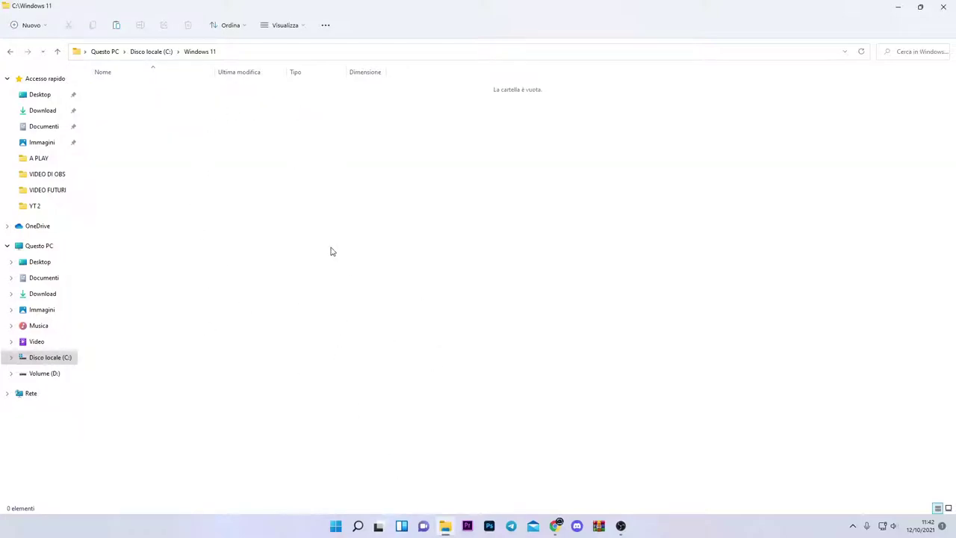
key("ctrl+v")
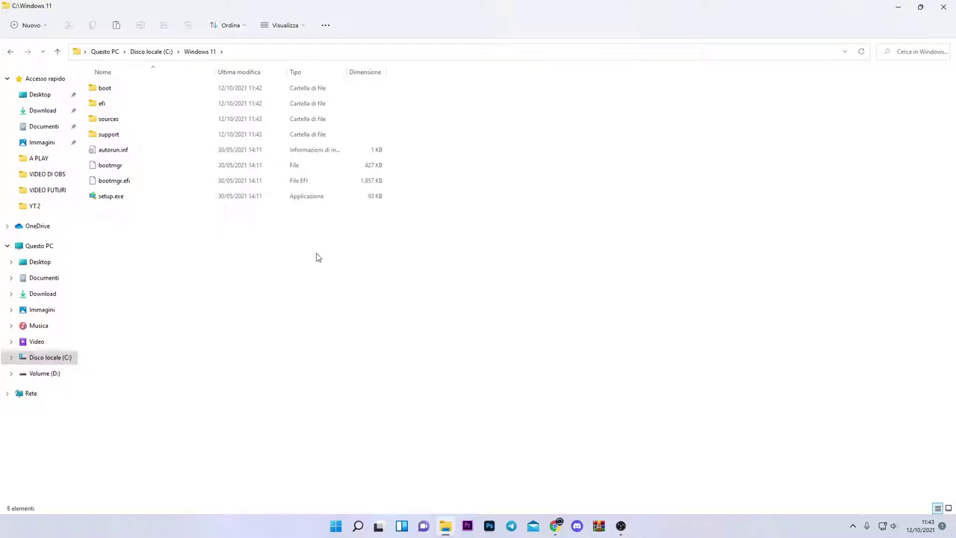
Copy appraiserres.dll and dllme.txt from the TPM error fix folder on the desktop
left_click(920, 6)
left_click_drag(358, 75, 683, 85)
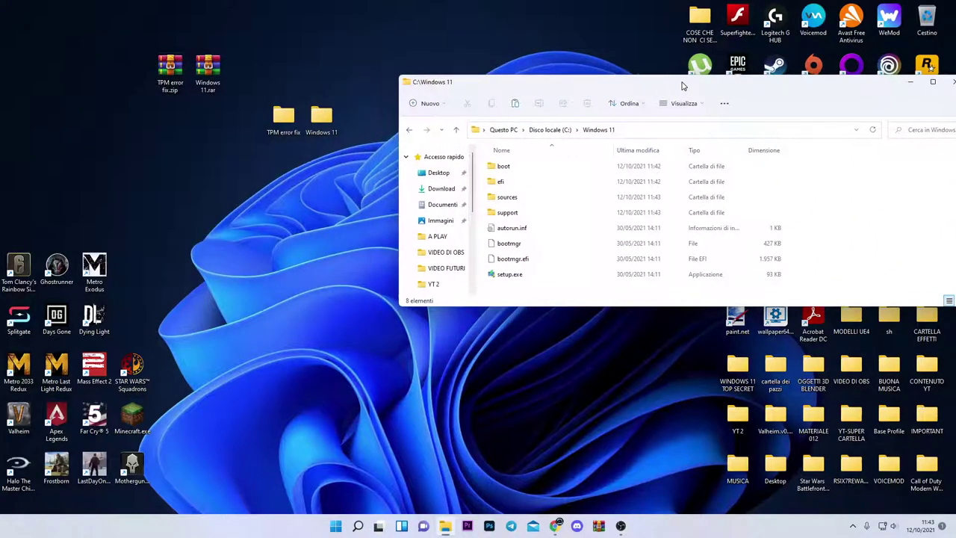
left_click_drag(277, 118, 211, 167)
double_click(213, 166)
left_click_drag(155, 142, 127, 91)
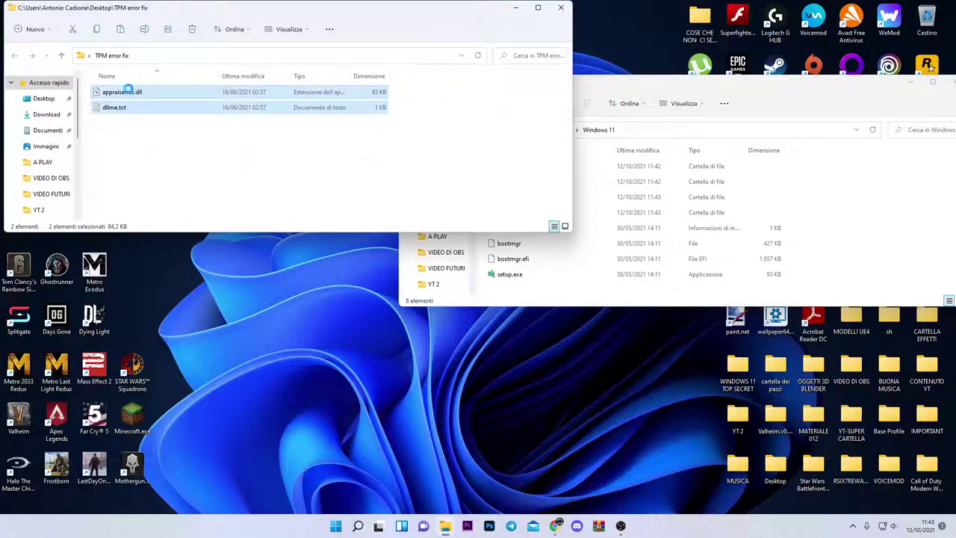
right_click(128, 92)
left_click(173, 195)
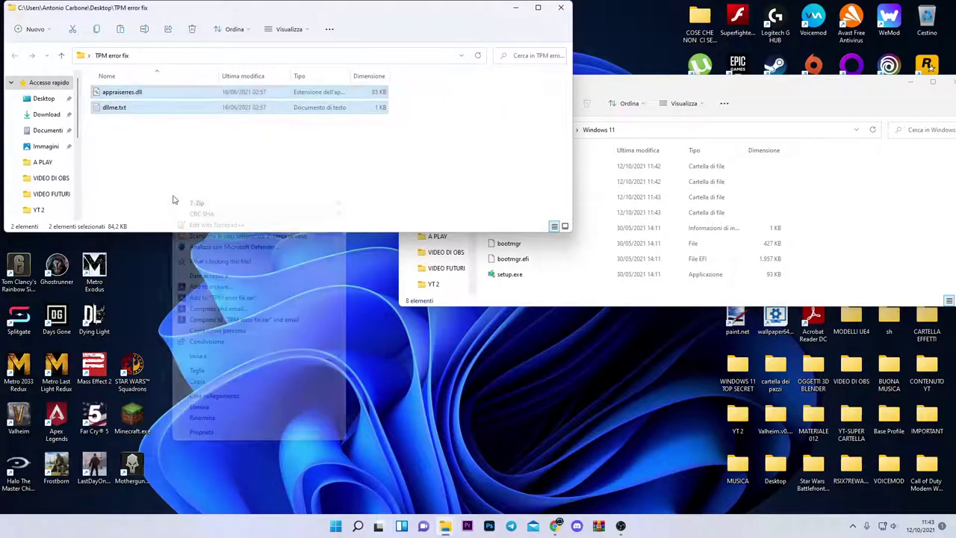
left_click(192, 371)
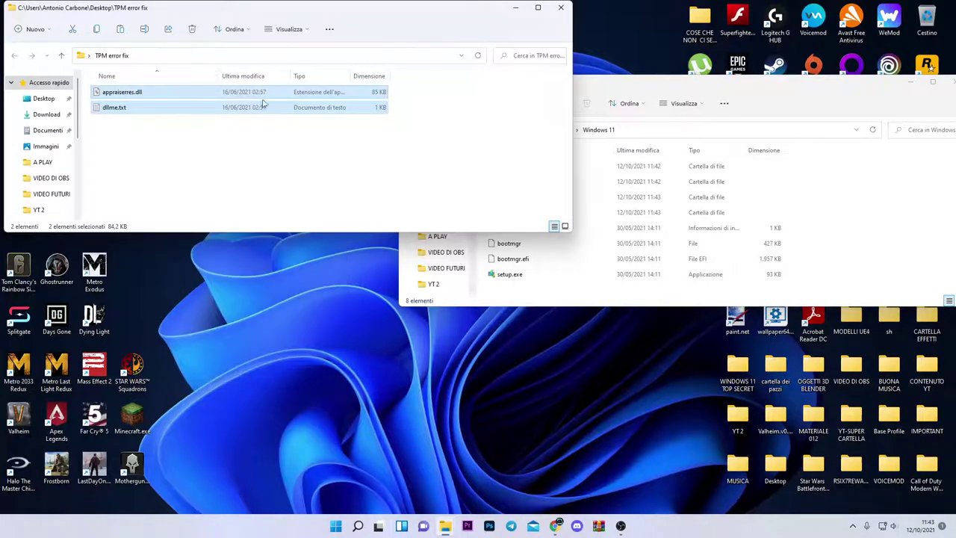
left_click(515, 8)
left_click_drag(643, 87, 335, 77)
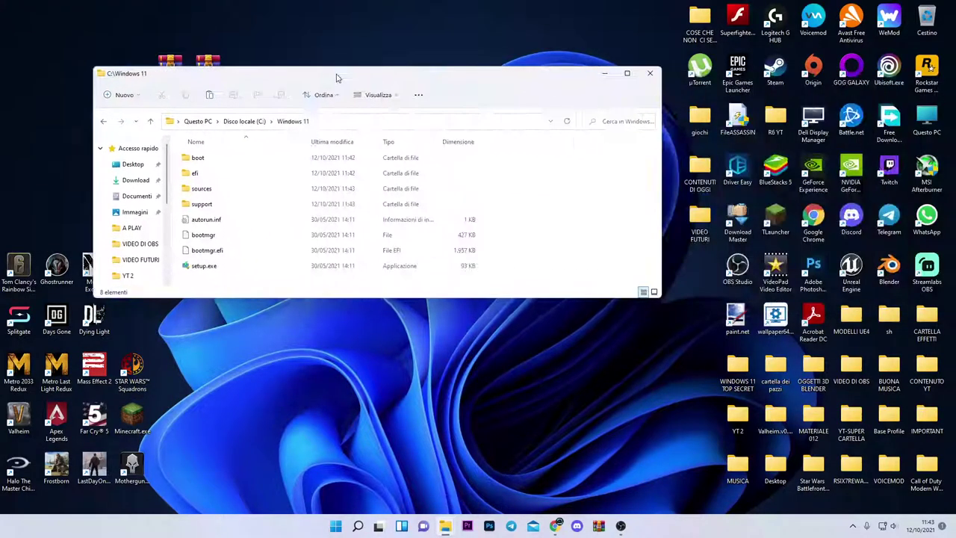
double_click(335, 77)
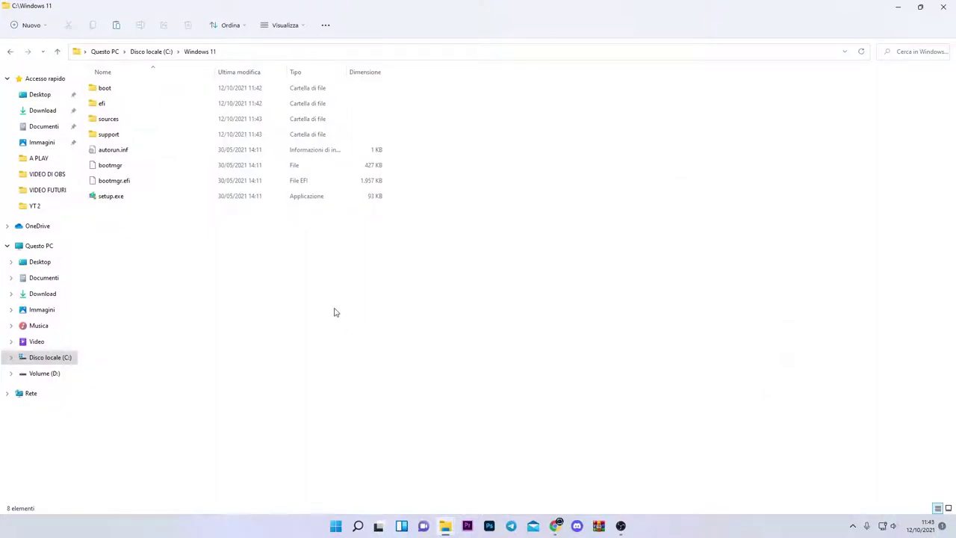
key("ctrl+v")
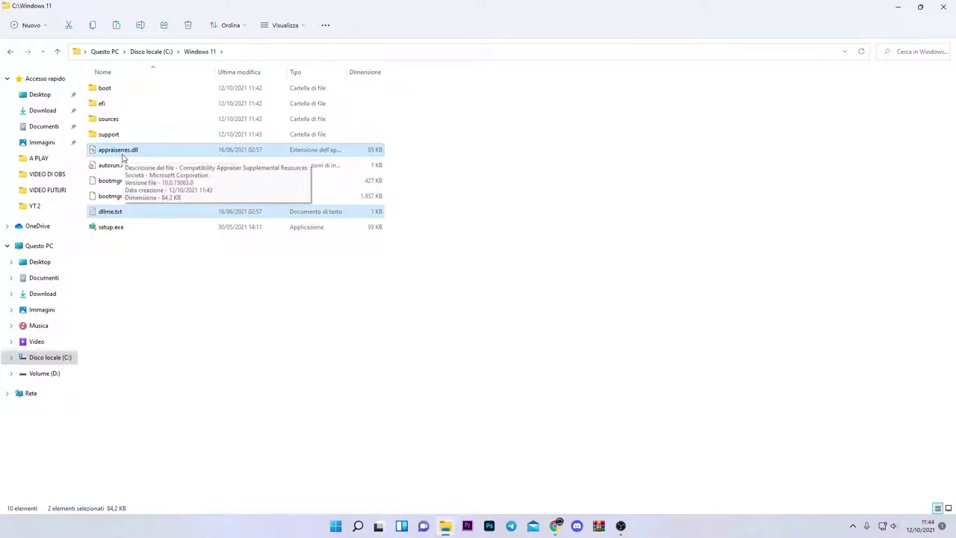
key("Delete")
Paste appraiserres.dll and dllme.txt into the sources folder of C:\Windows 11, replacing the existing appraiserres.dll
double_click(130, 122)
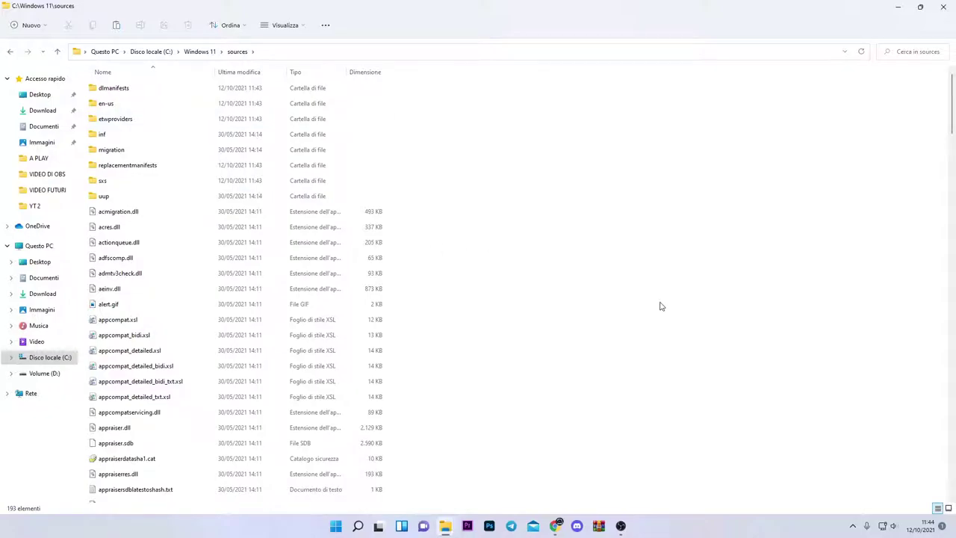
key("ctrl+v")
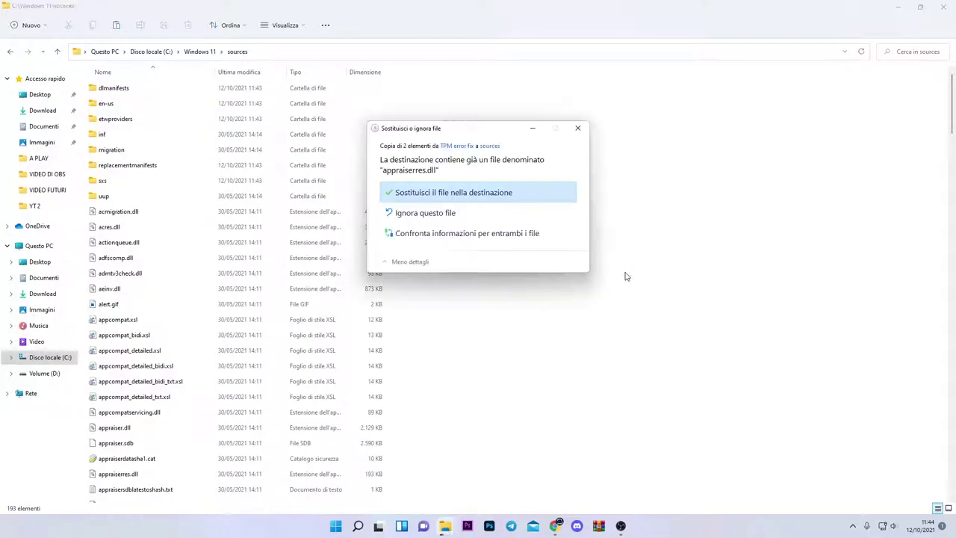
left_click(459, 193)
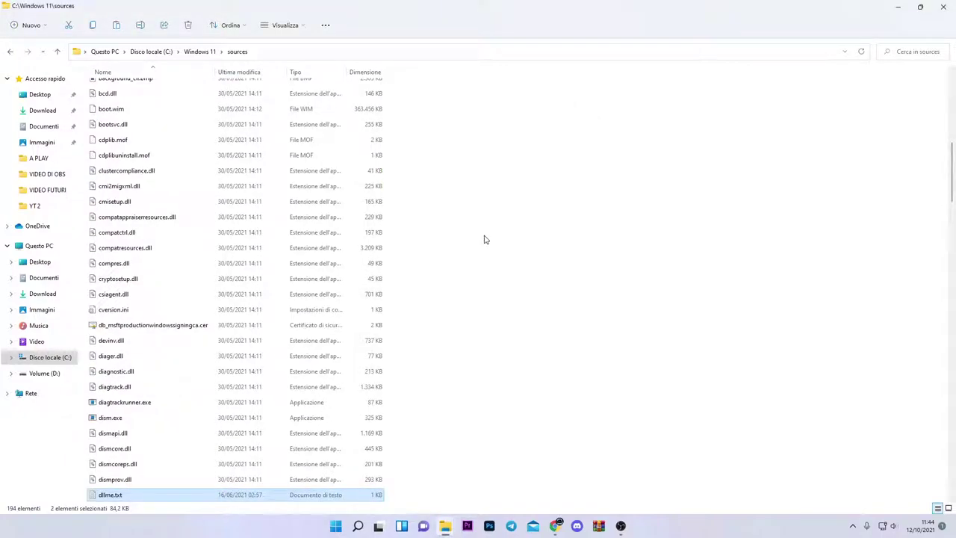
Run setup.exe from C:\Windows 11 as administrator and continue to the license terms
left_click(12, 53)
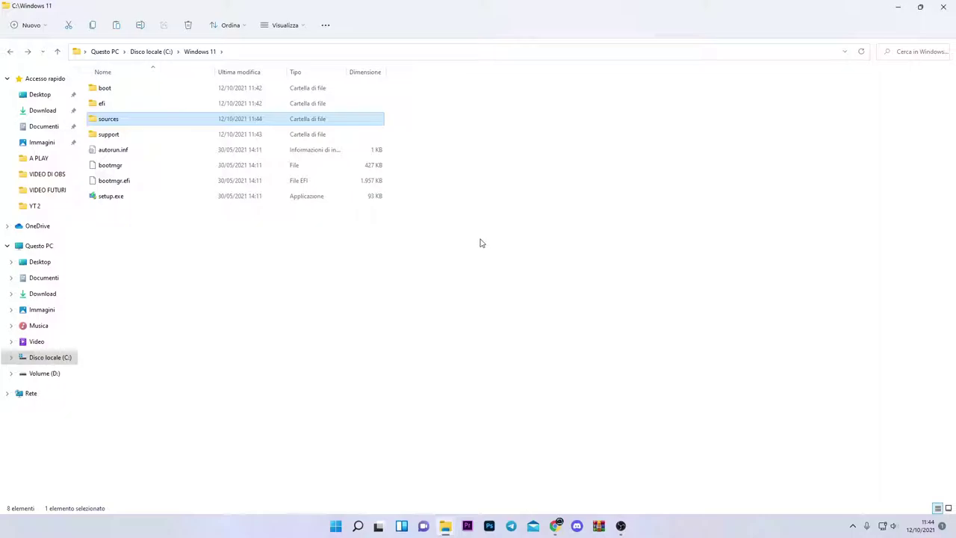
right_click(164, 196)
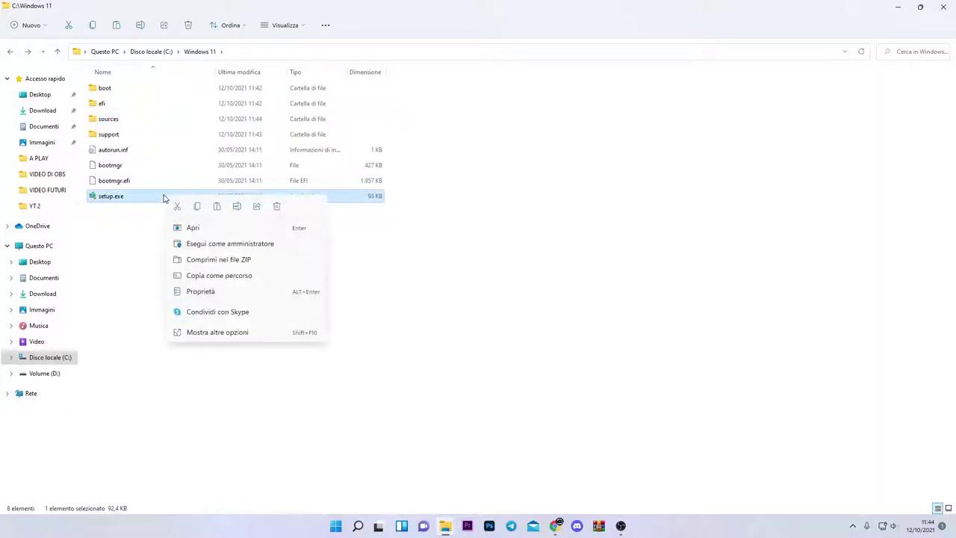
left_click(203, 243)
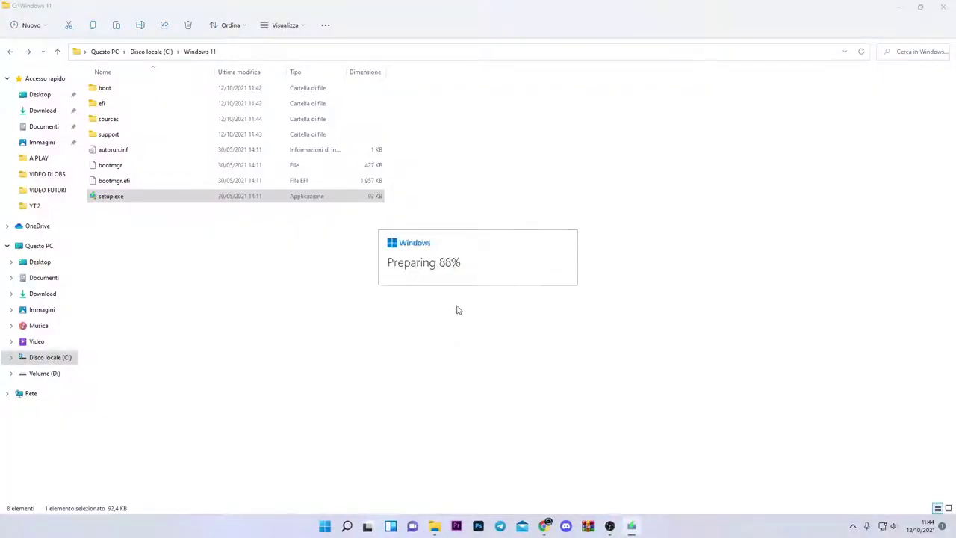
left_click(589, 374)
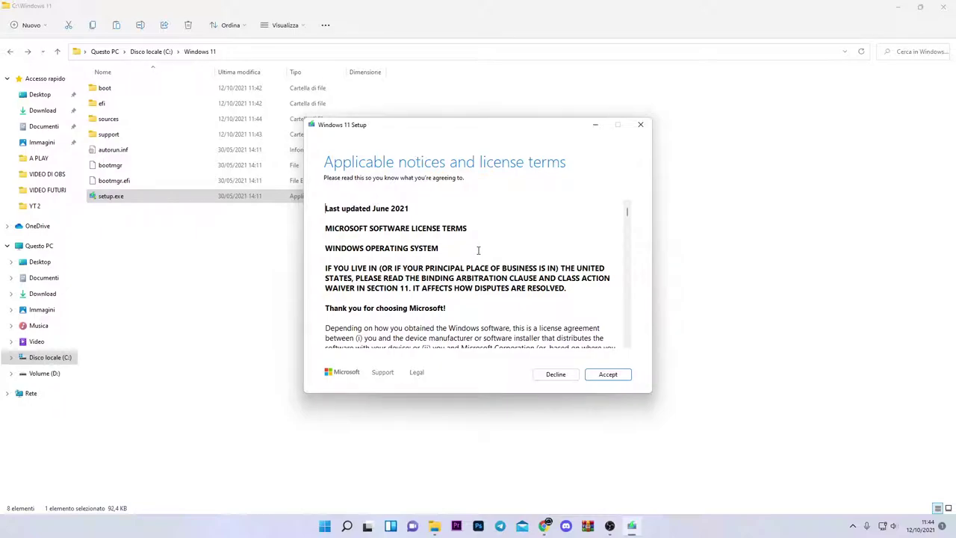
Read through the Windows 11 Setup license terms to the end and accept them
scroll(476, 256, "down", 15)
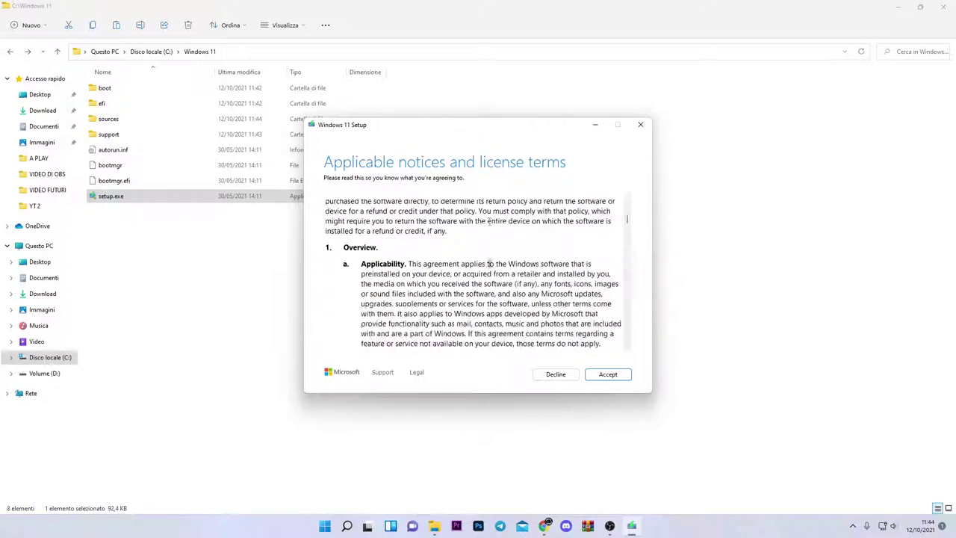
scroll(489, 264, "down", 15)
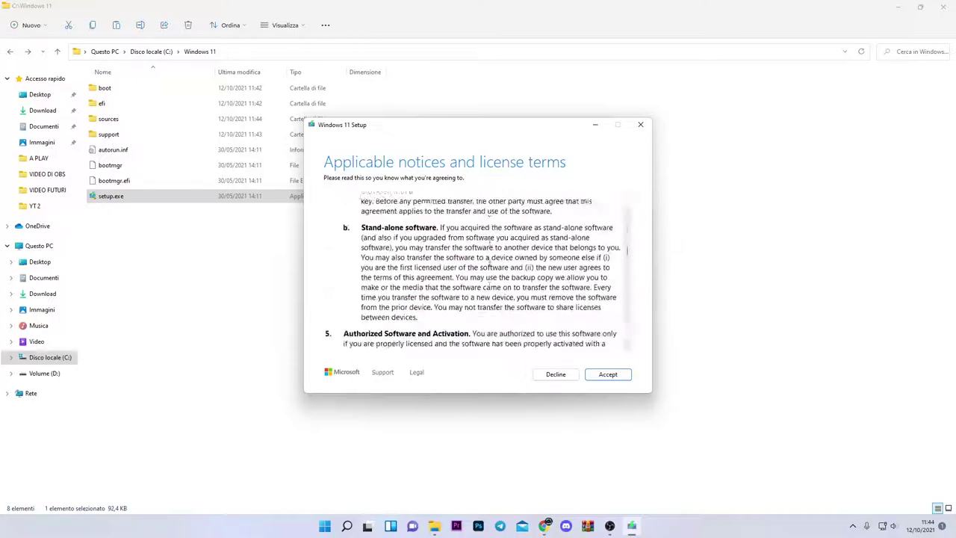
scroll(489, 264, "down", 15)
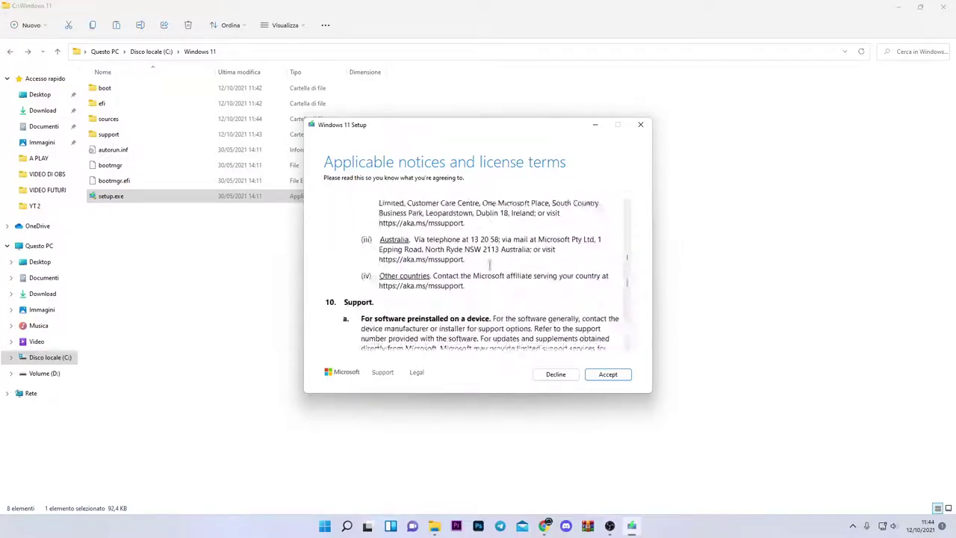
scroll(489, 265, "down", 15)
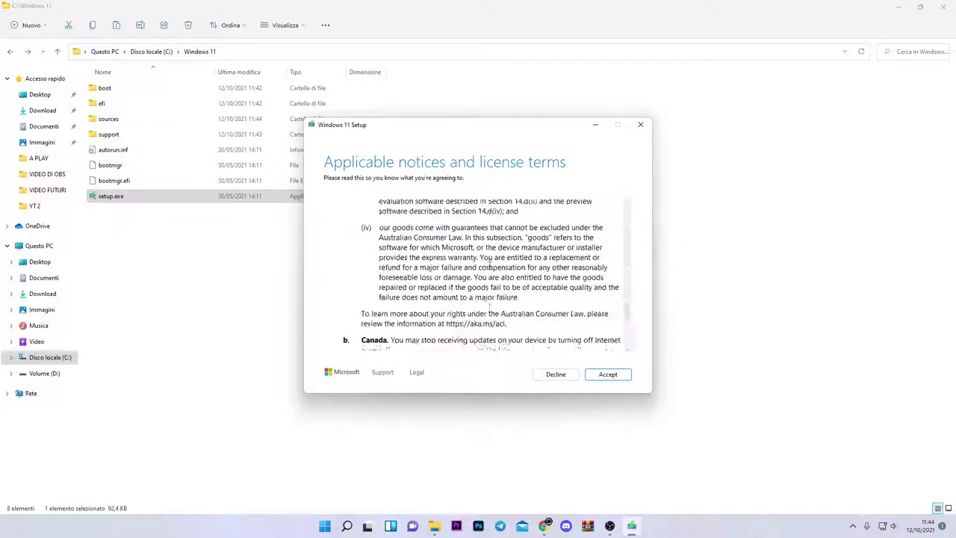
scroll(490, 269, "down", 8)
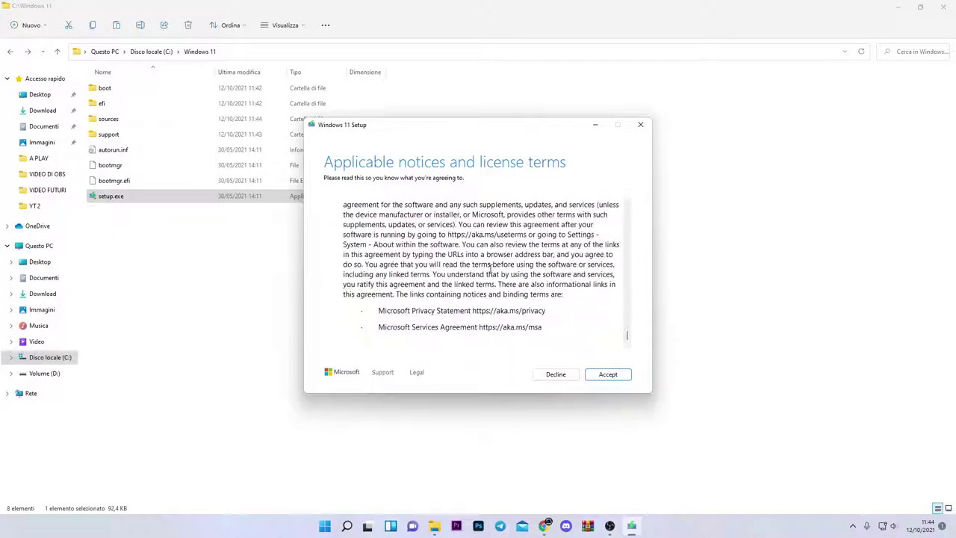
left_click(613, 378)
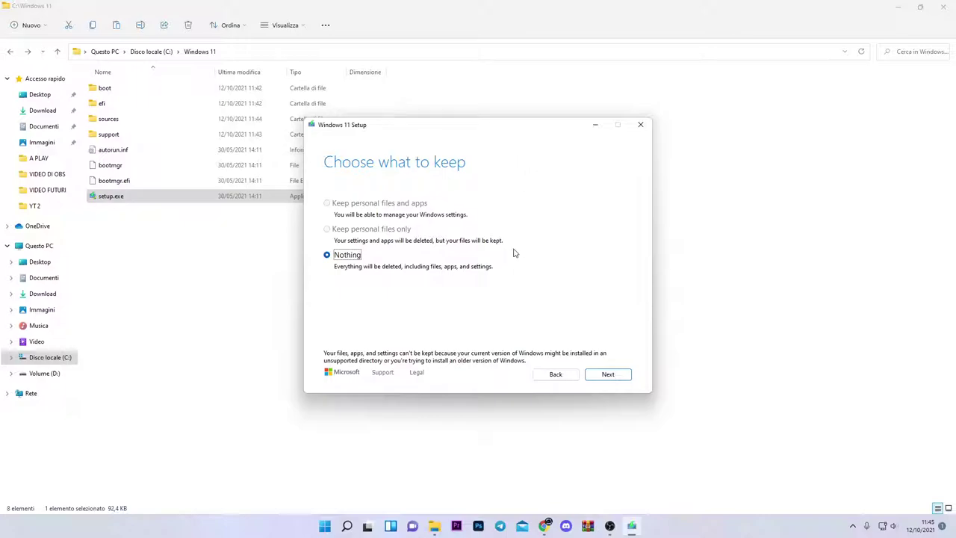
Continue the setup with Nothing chosen as what to keep, and refresh the list of items needing attention
left_click(606, 373)
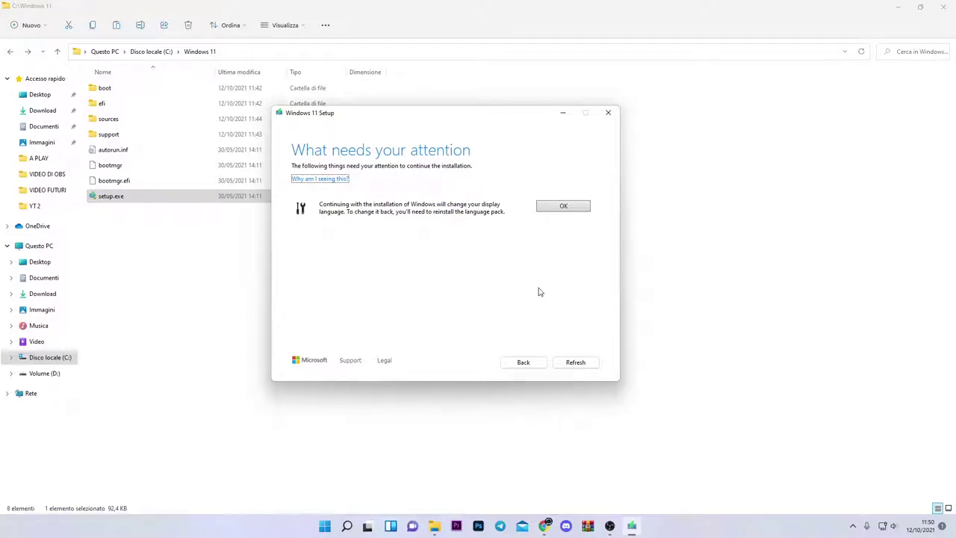
left_click(576, 362)
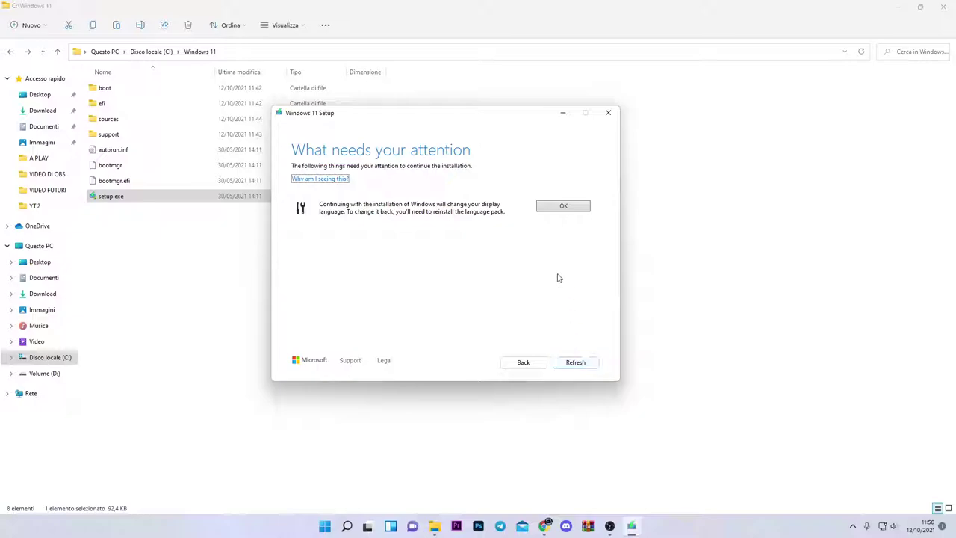